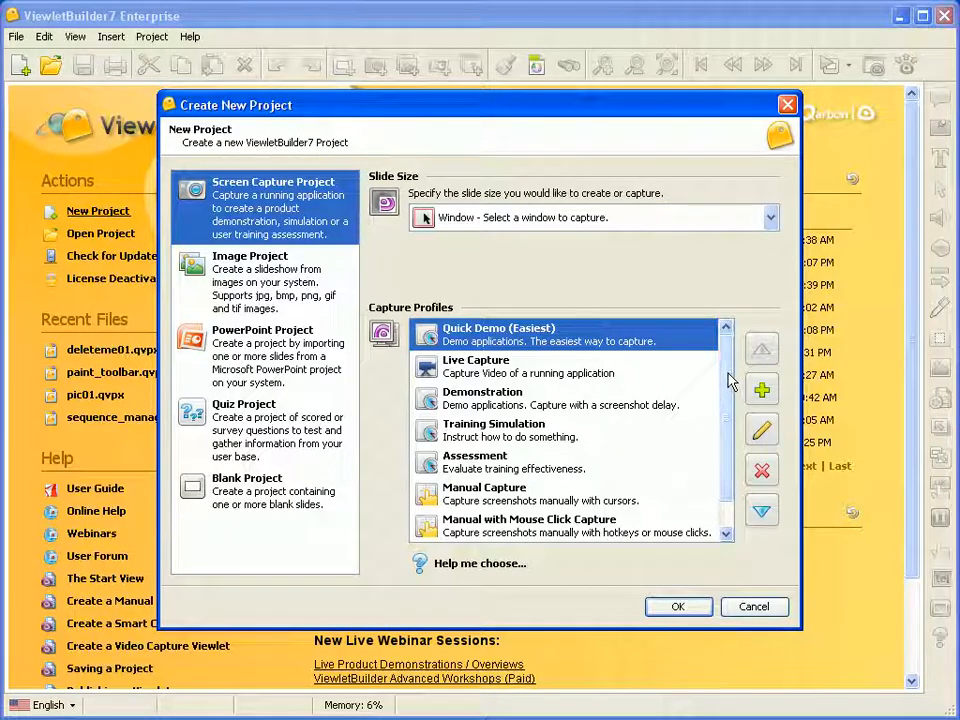
Select the Simple capture profile for the new screen capture project and review its general and mouse options.
scroll(730, 413, "down", 1)
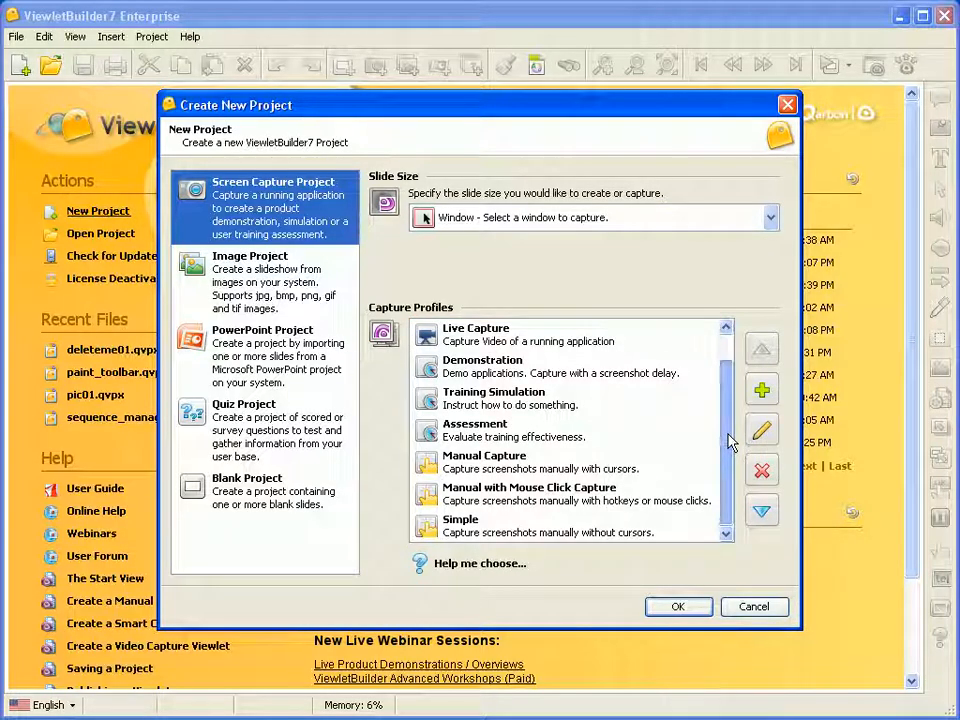
left_click(527, 535)
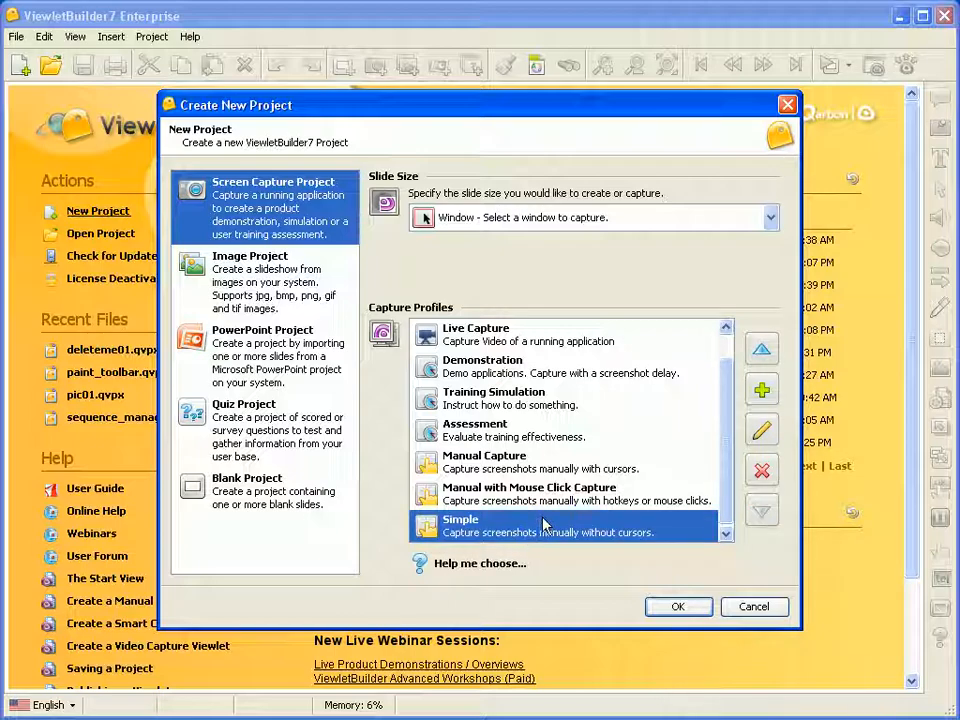
left_click(761, 430)
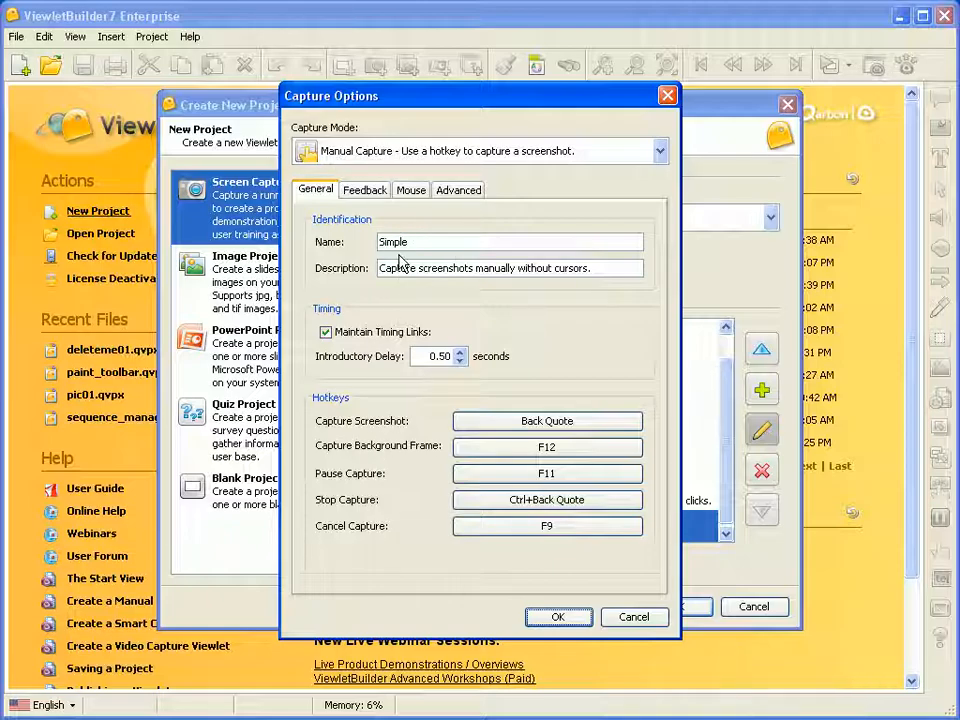
left_click(410, 190)
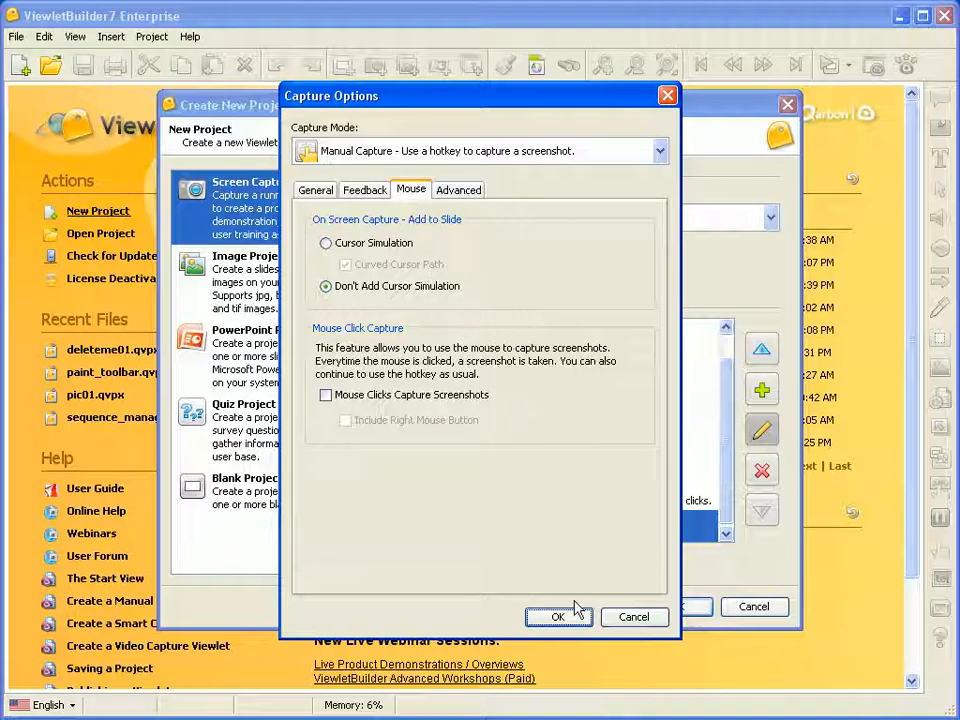
left_click(584, 618)
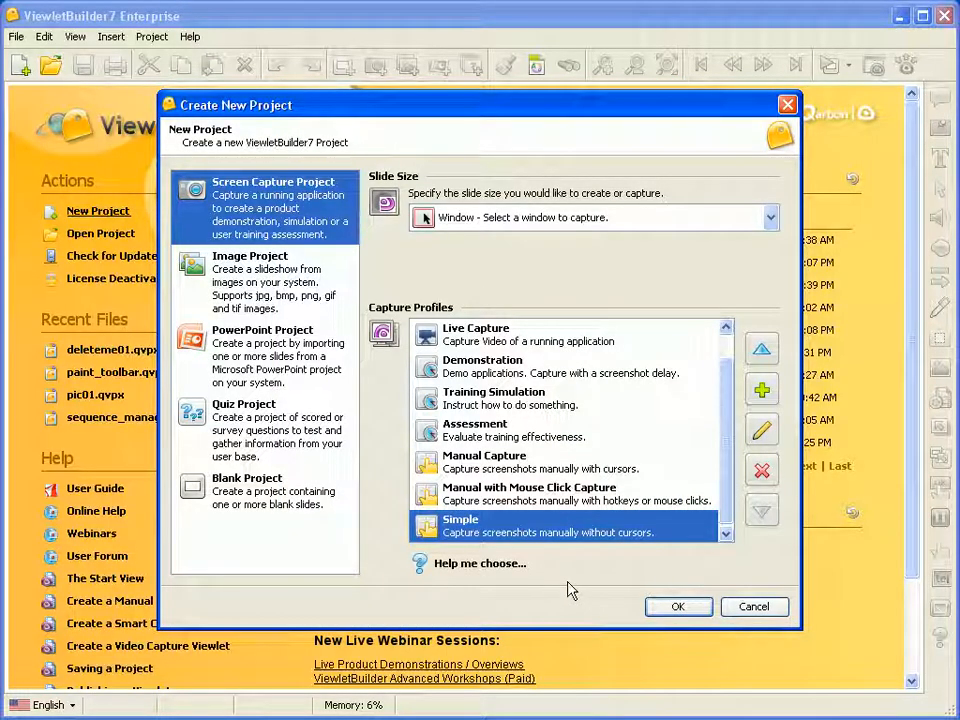
Start the window capture, take one screenshot of Paint's floating Tools window, and stop capturing.
left_click(677, 607)
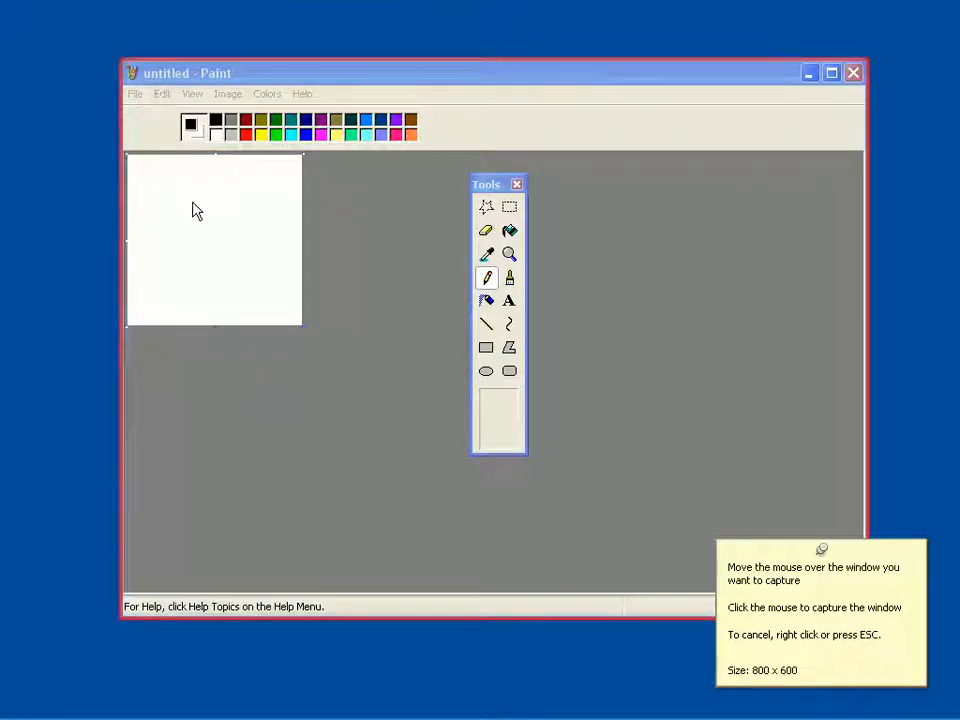
left_click(500, 190)
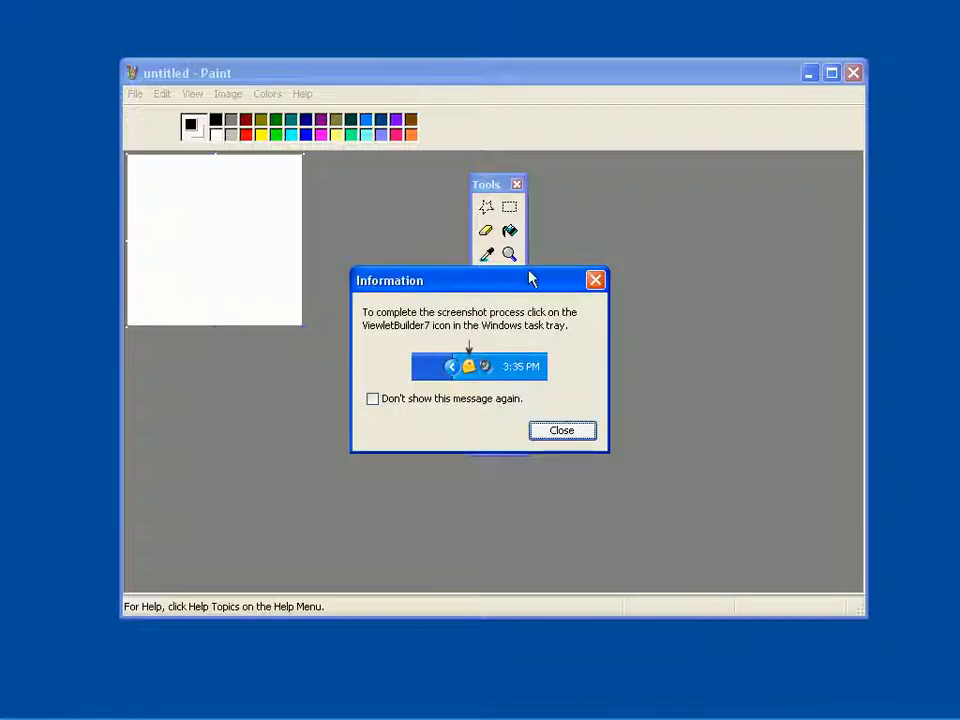
left_click(580, 433)
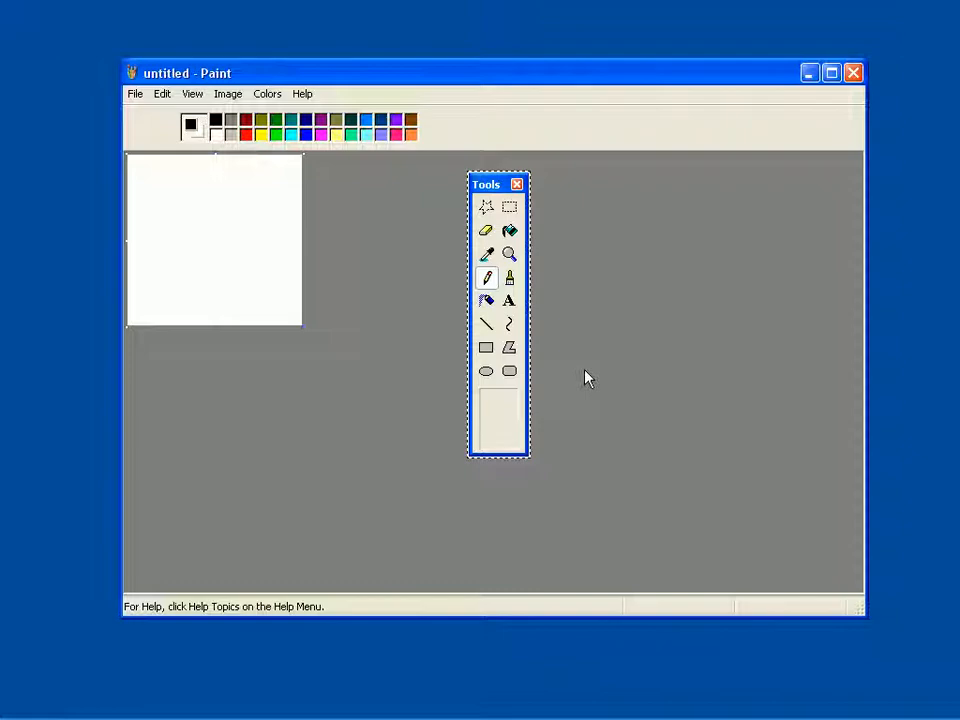
left_click(788, 706)
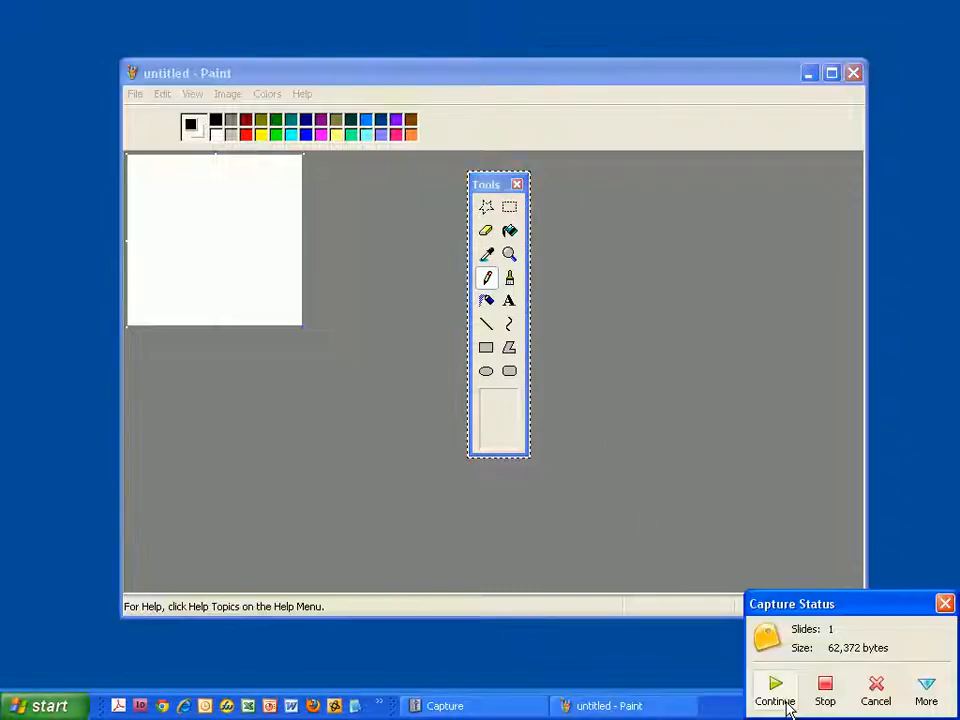
left_click(827, 697)
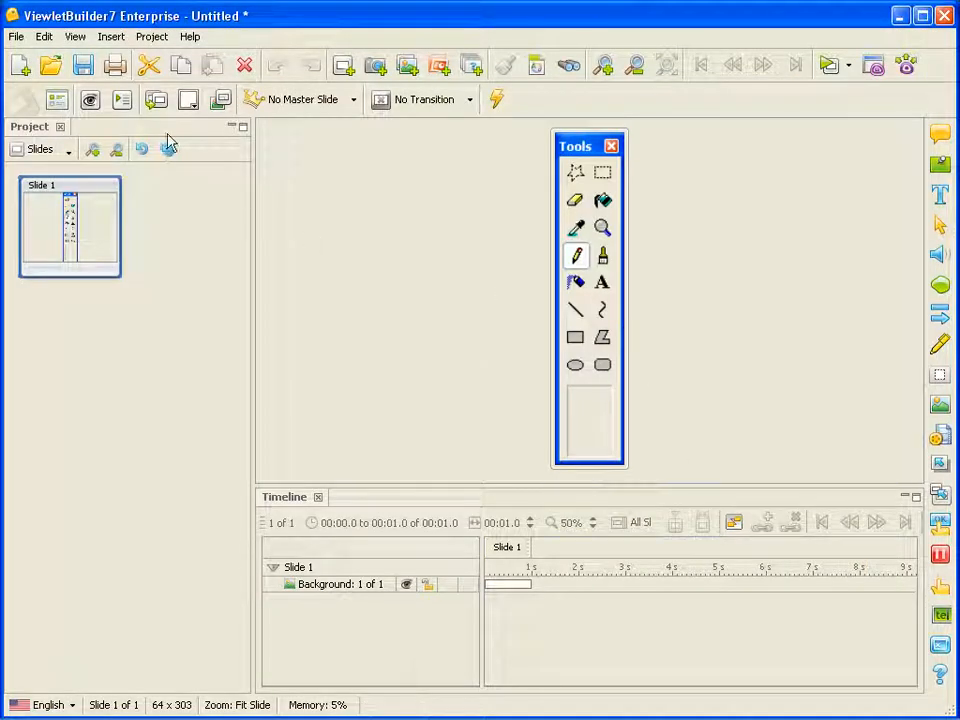
Save the captured project as paint_tools in QVPX format in the Desktop folder.
left_click(83, 65)
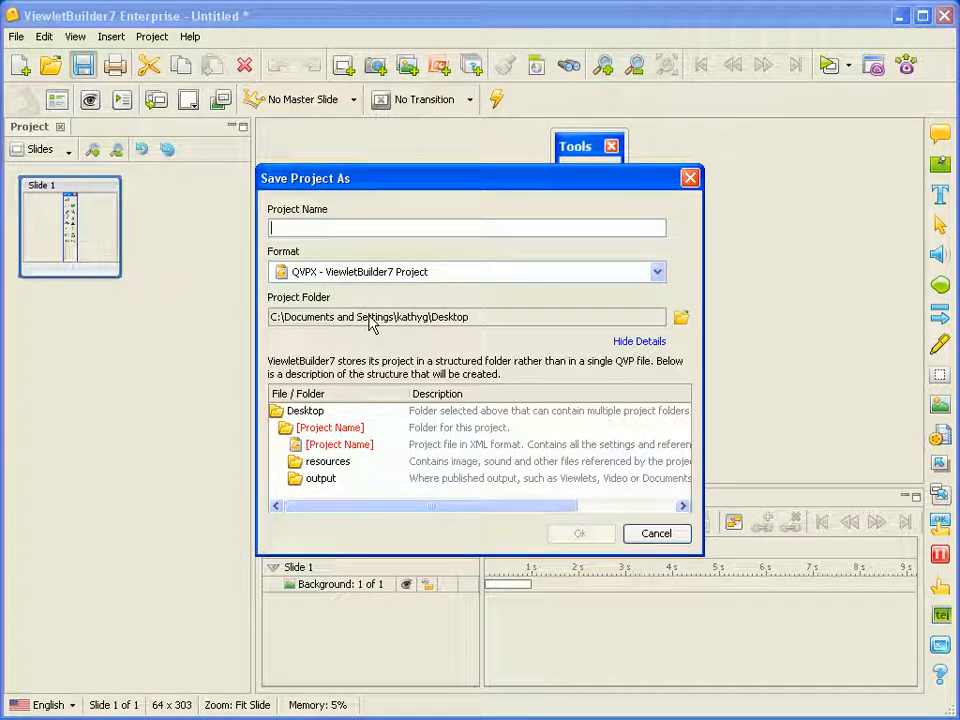
type("paint")
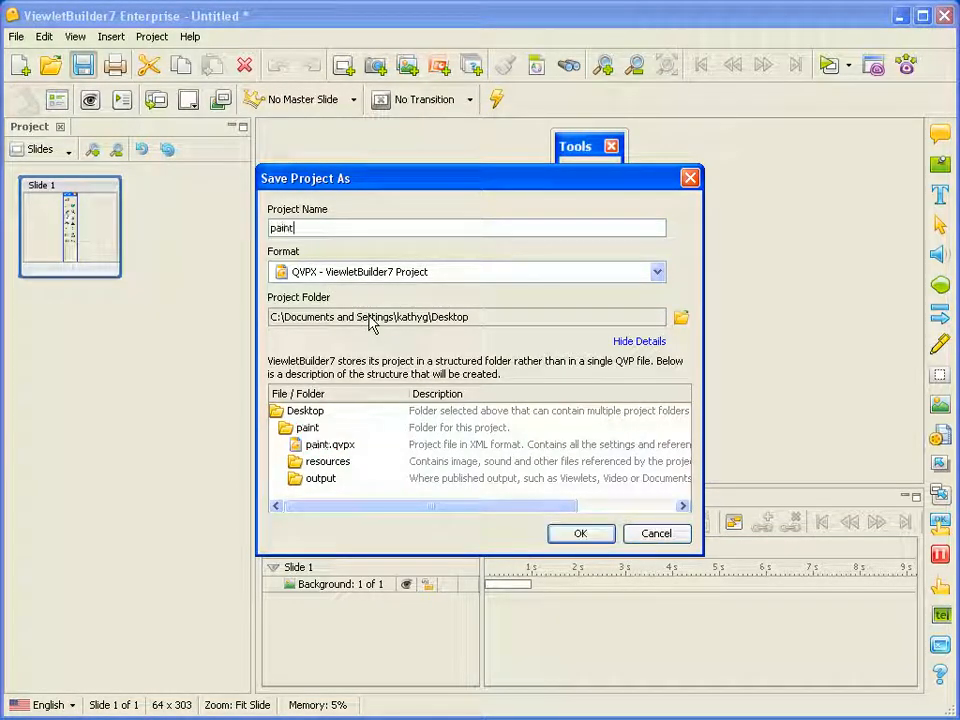
type("_tolls")
key("BackSpace")
key("BackSpace")
key("BackSpace")
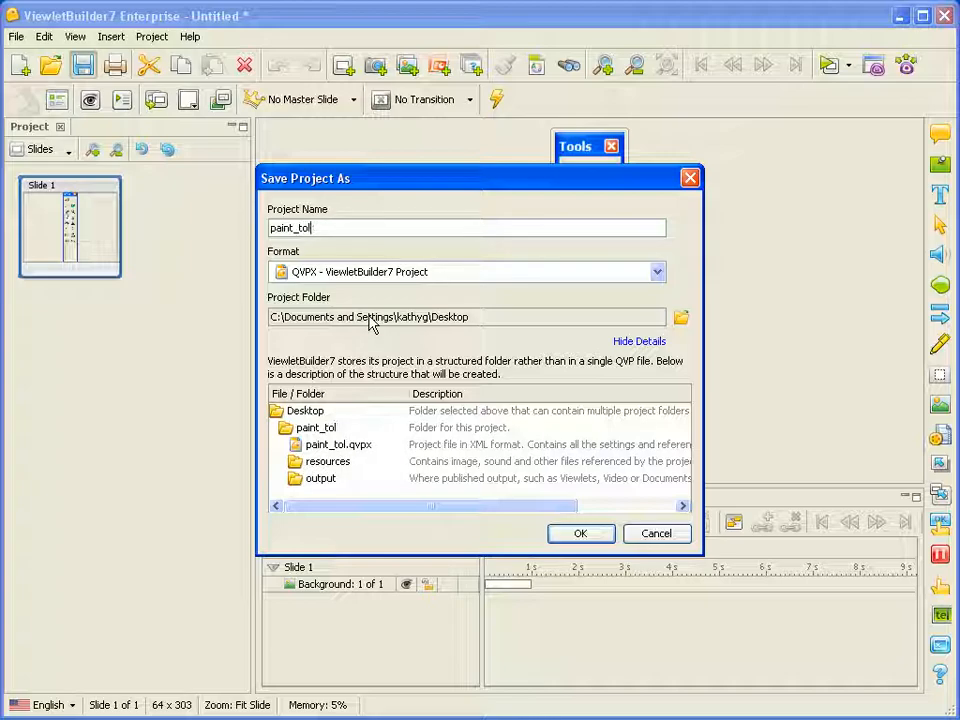
type("ols")
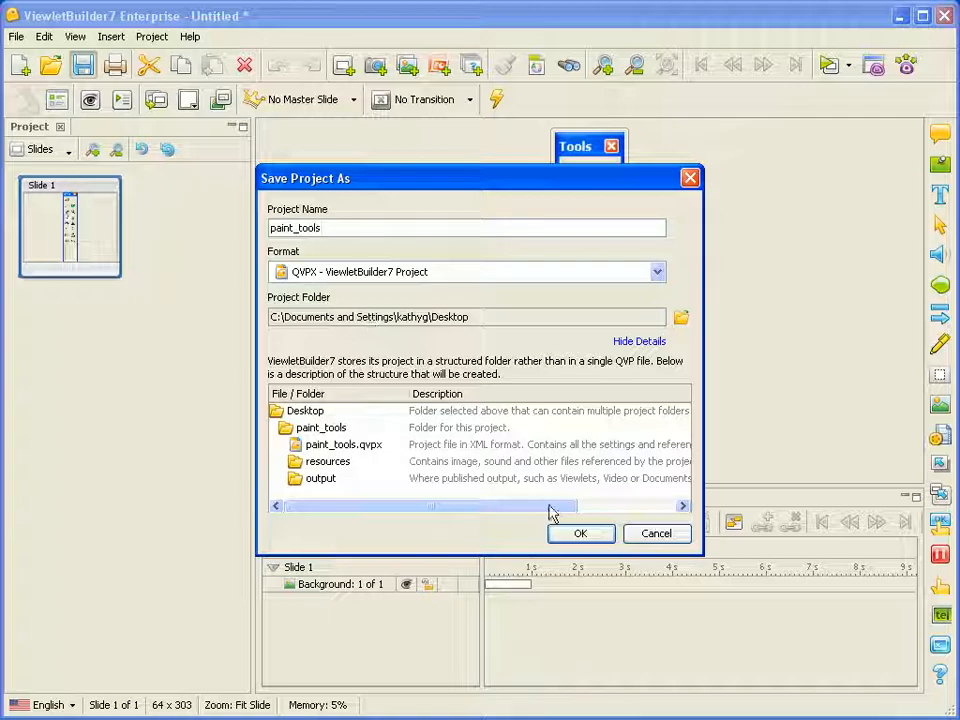
left_click(579, 534)
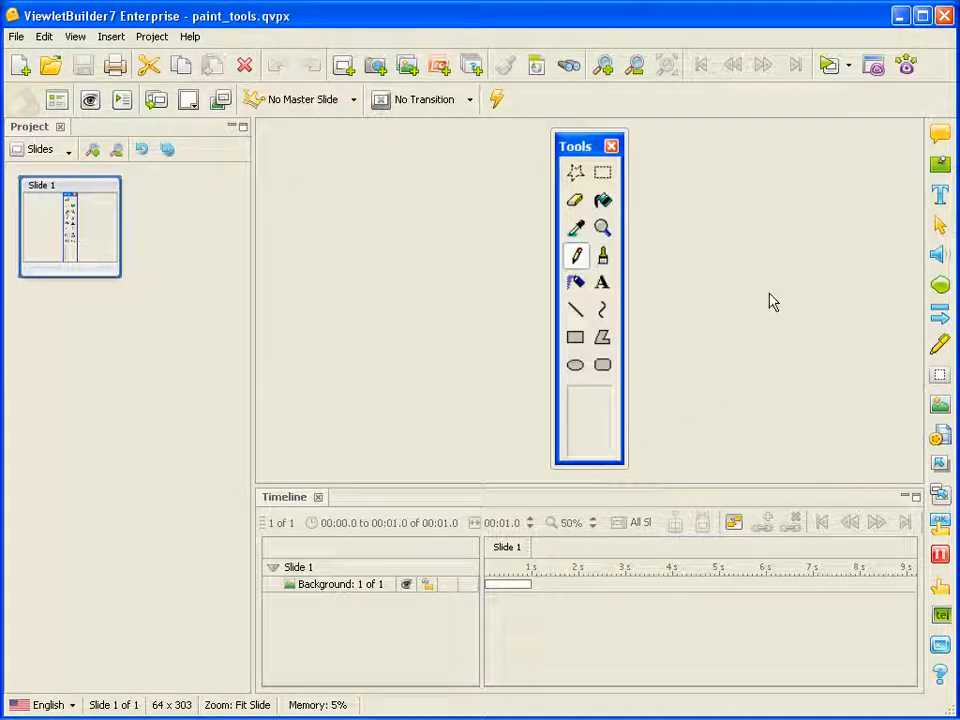
Add an Image Set publishing location with the local Desktop folder as its destination, allowing publishing to that folder.
left_click(906, 65)
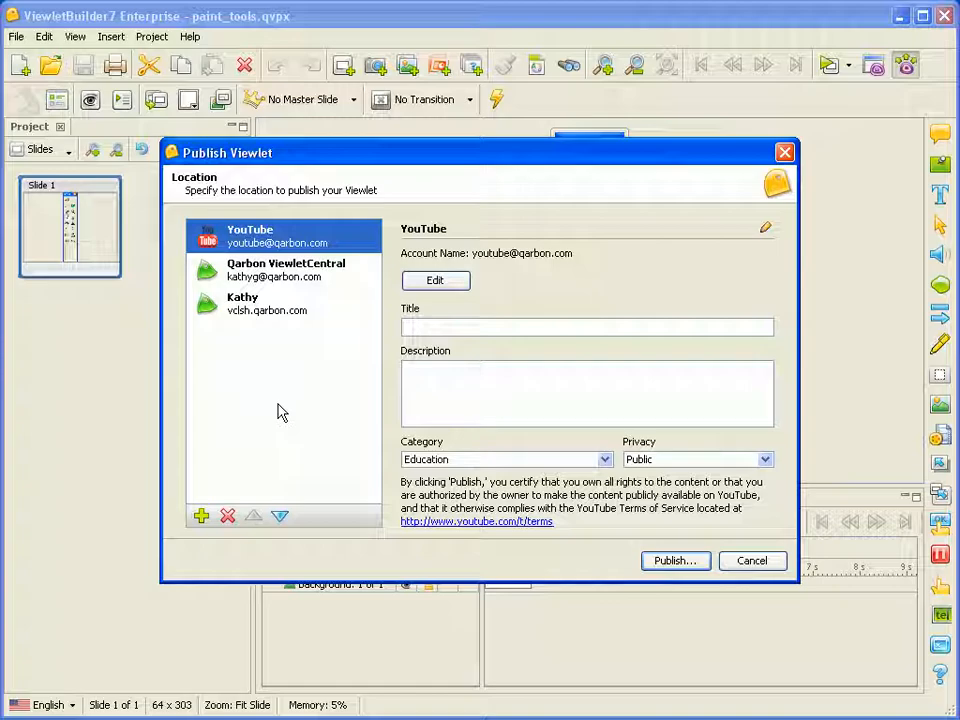
left_click(201, 517)
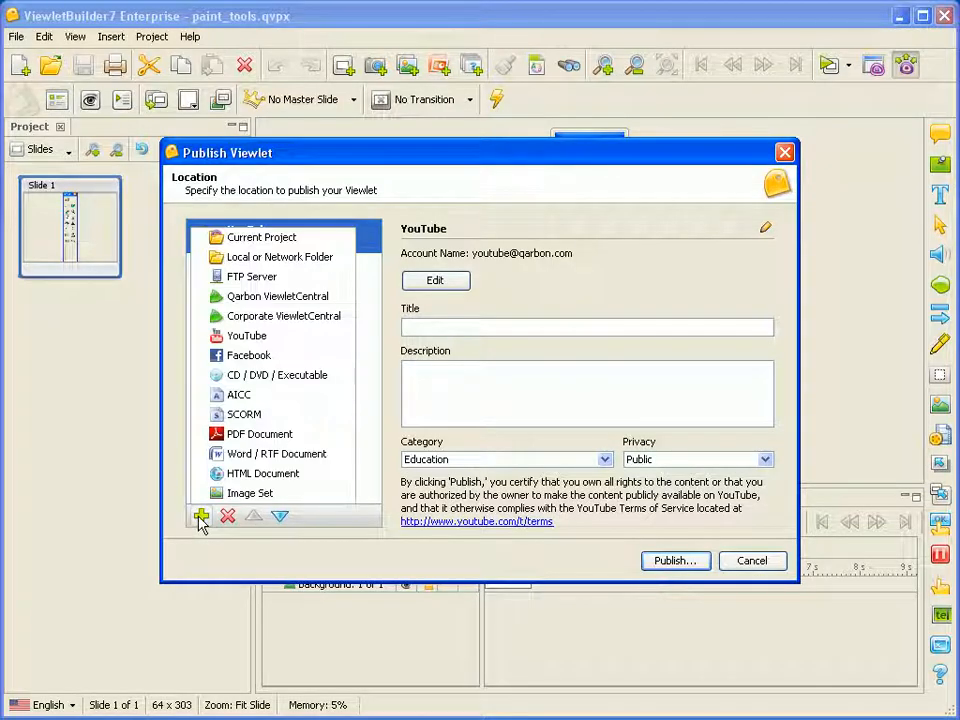
left_click(264, 493)
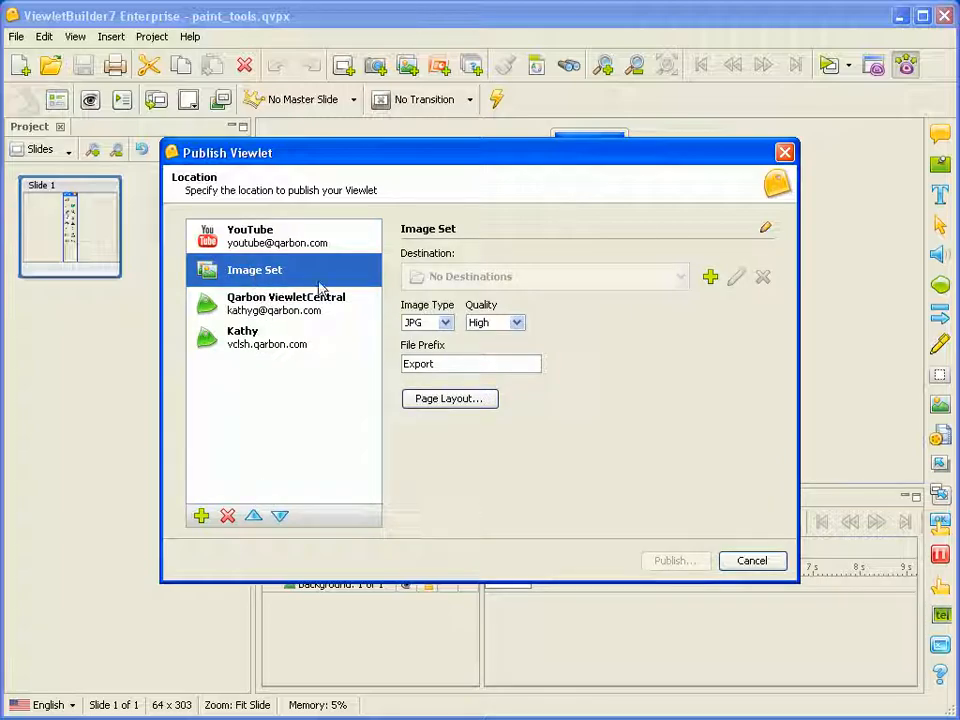
left_click(709, 278)
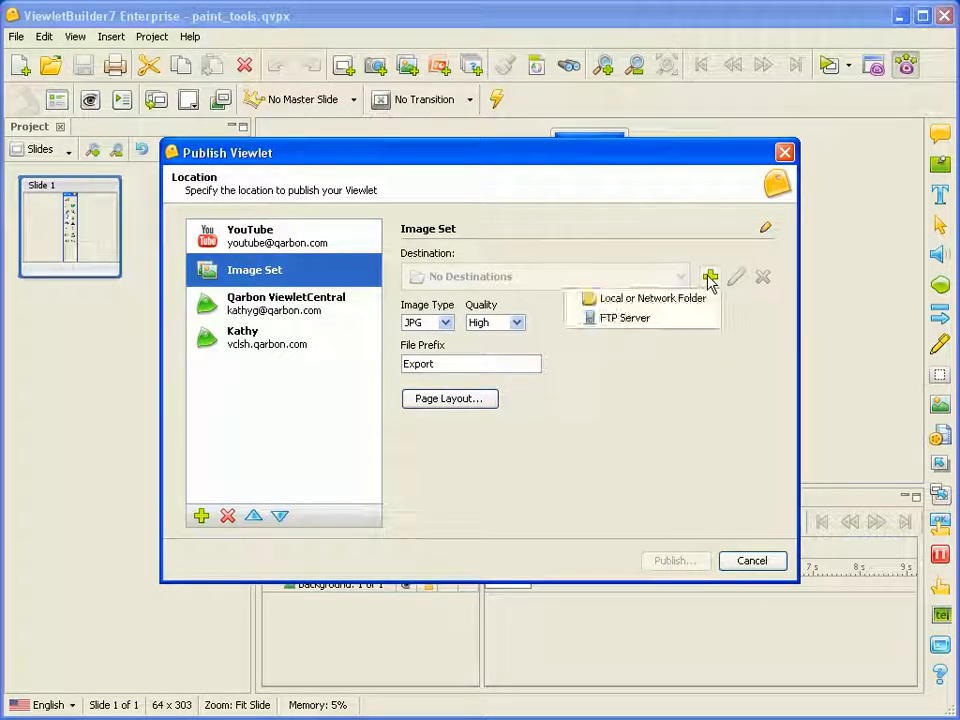
left_click(698, 298)
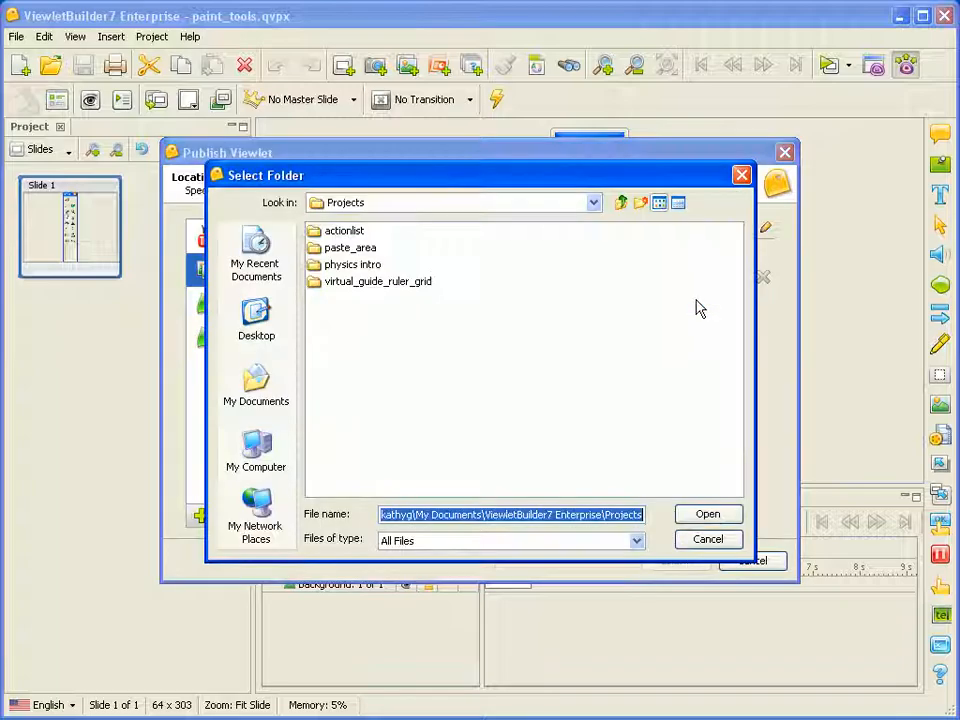
left_click(256, 318)
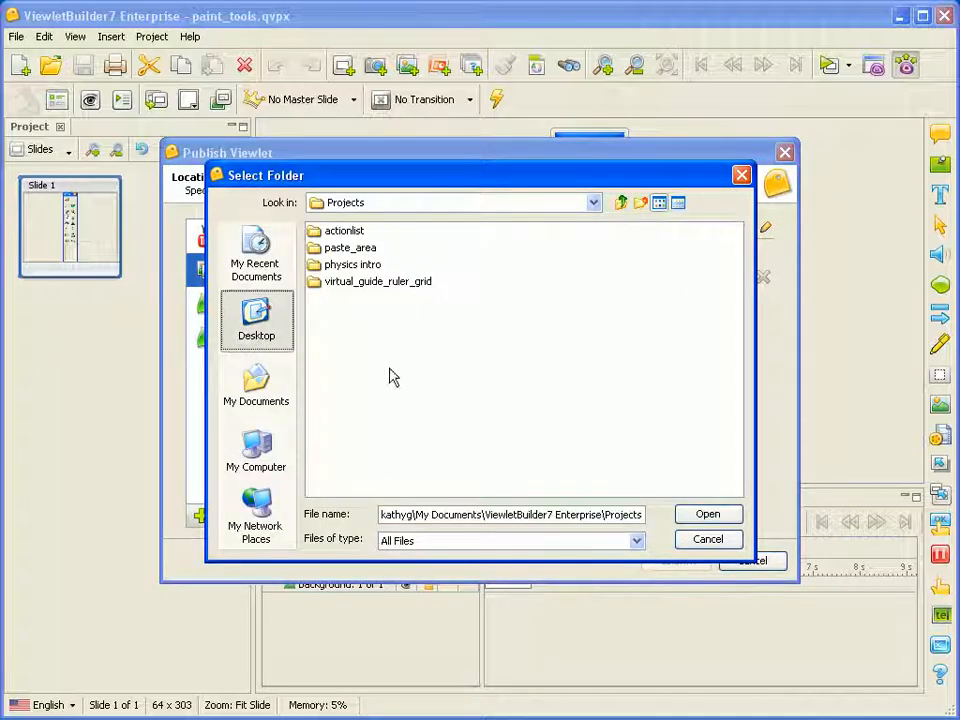
left_click(707, 516)
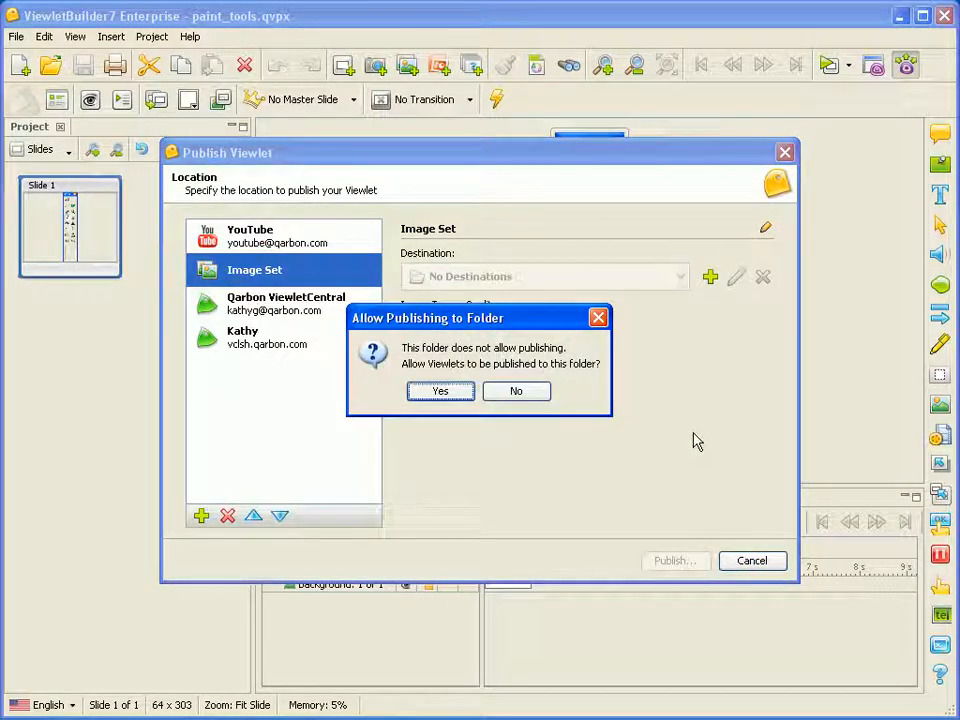
left_click(448, 392)
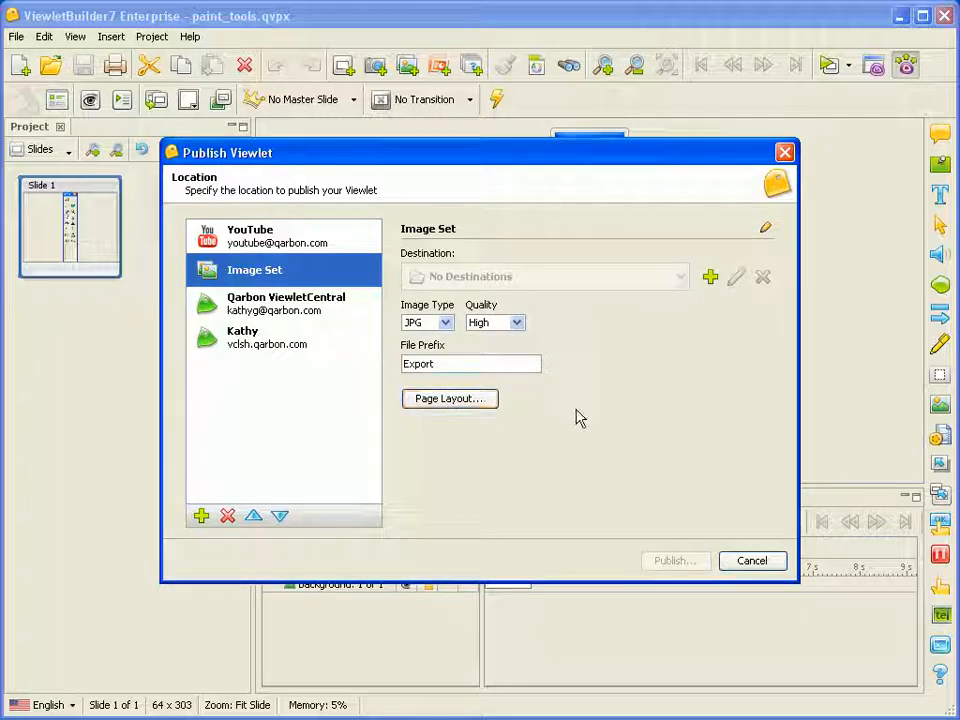
Set the image set to JPG type with Maximum quality and the file prefix paint.
left_click(445, 322)
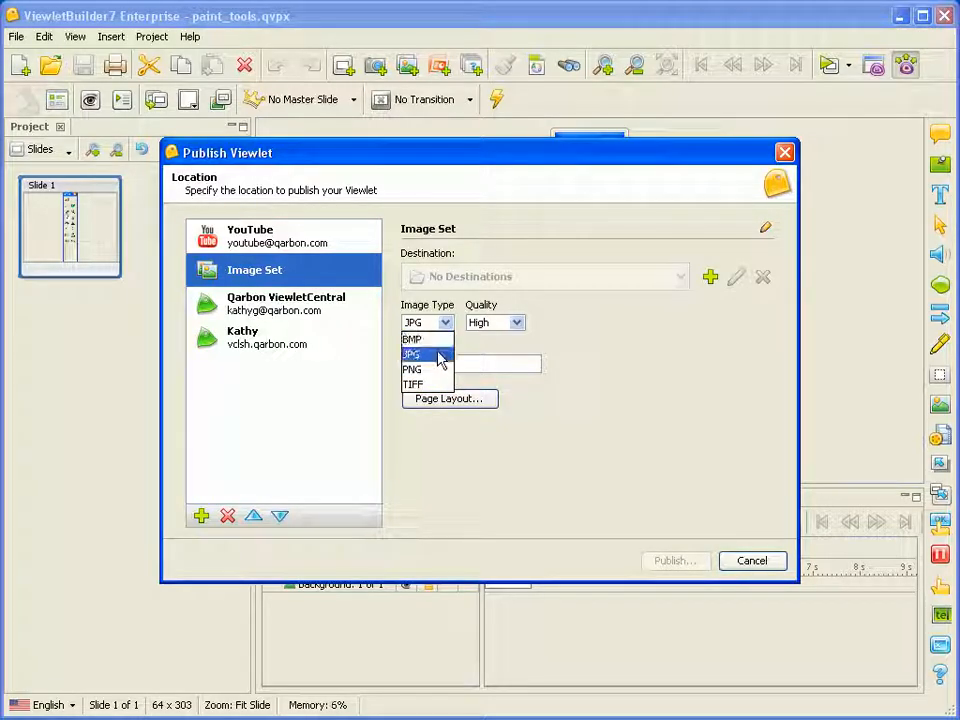
left_click(439, 354)
left_click(516, 322)
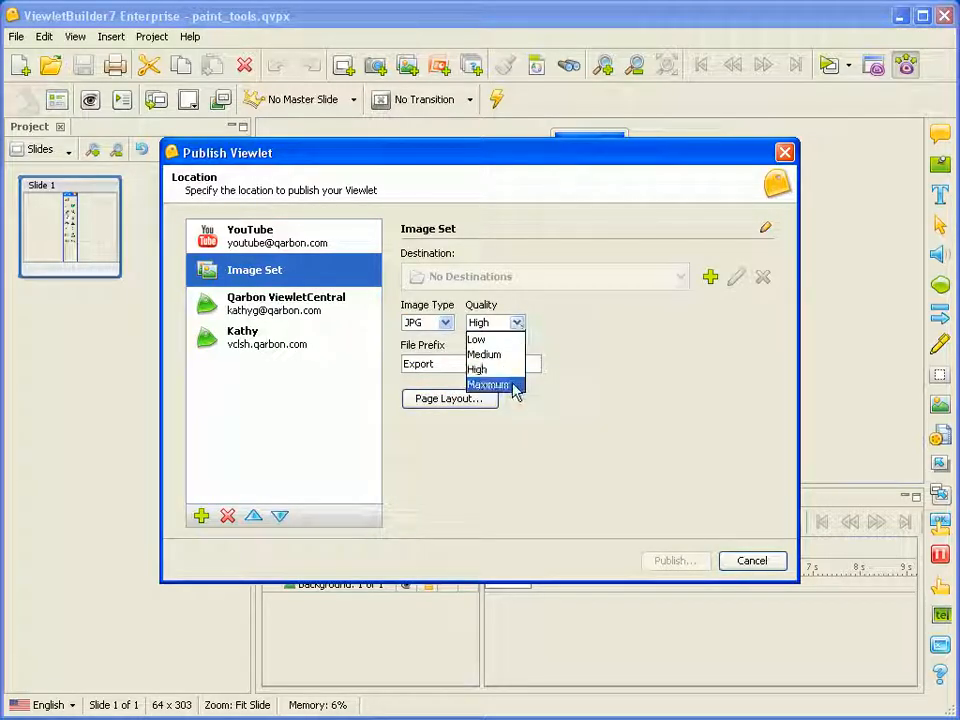
left_click(514, 386)
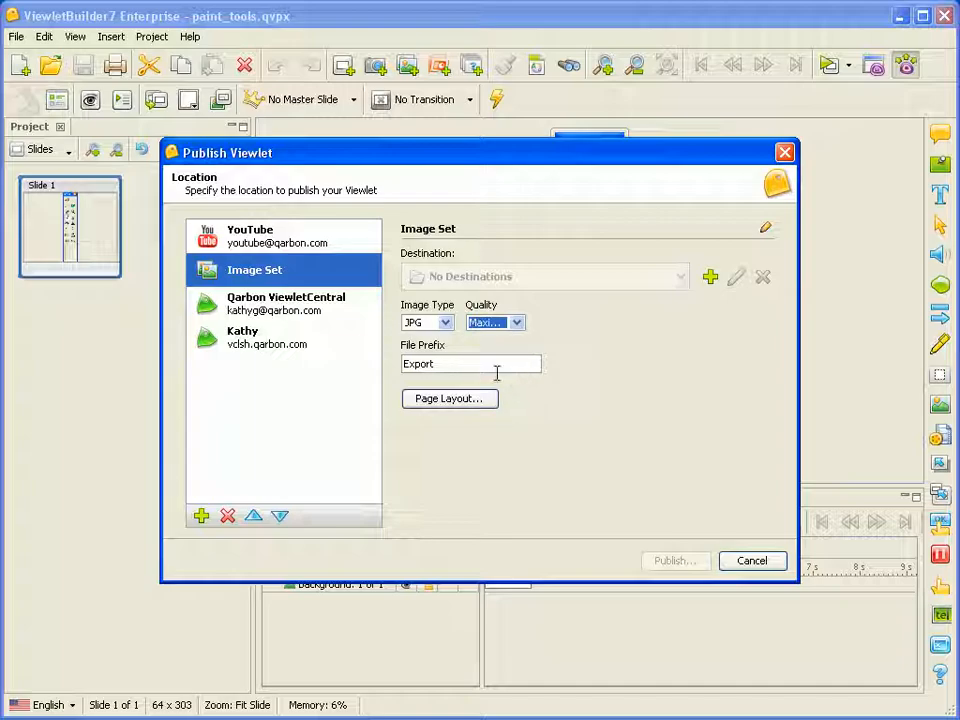
left_click(431, 364)
left_click_drag(431, 364, 395, 367)
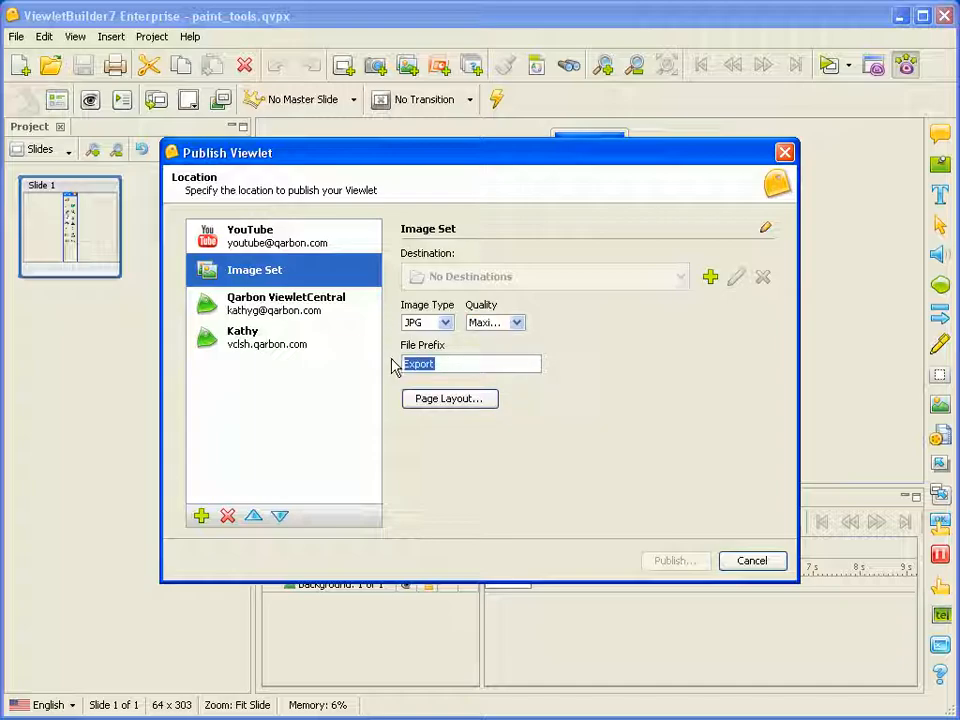
type("paint")
Turn off all content options in the image set's page layout, including slide title, balloons, notes, master layer and cursor.
left_click(424, 401)
left_click(251, 252)
left_click(251, 273)
left_click(251, 295)
left_click(251, 316)
left_click(251, 338)
left_click(251, 360)
left_click(334, 317)
left_click(334, 295)
left_click(334, 273)
left_click(334, 252)
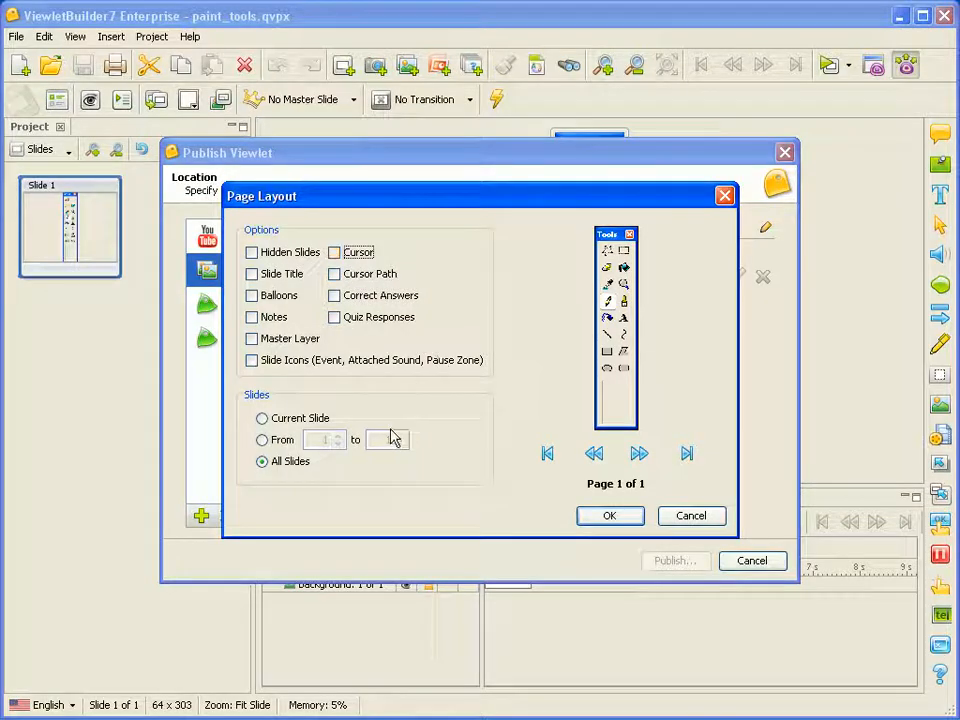
Limit the page layout to the current slide and publish the image set to the Desktop.
left_click(275, 418)
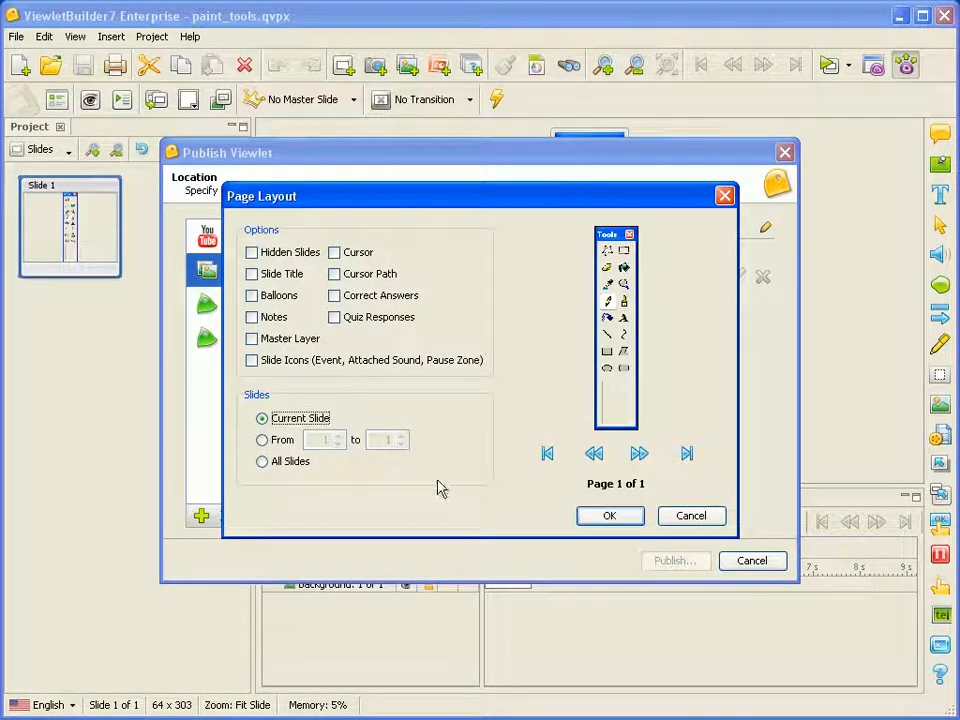
left_click(628, 516)
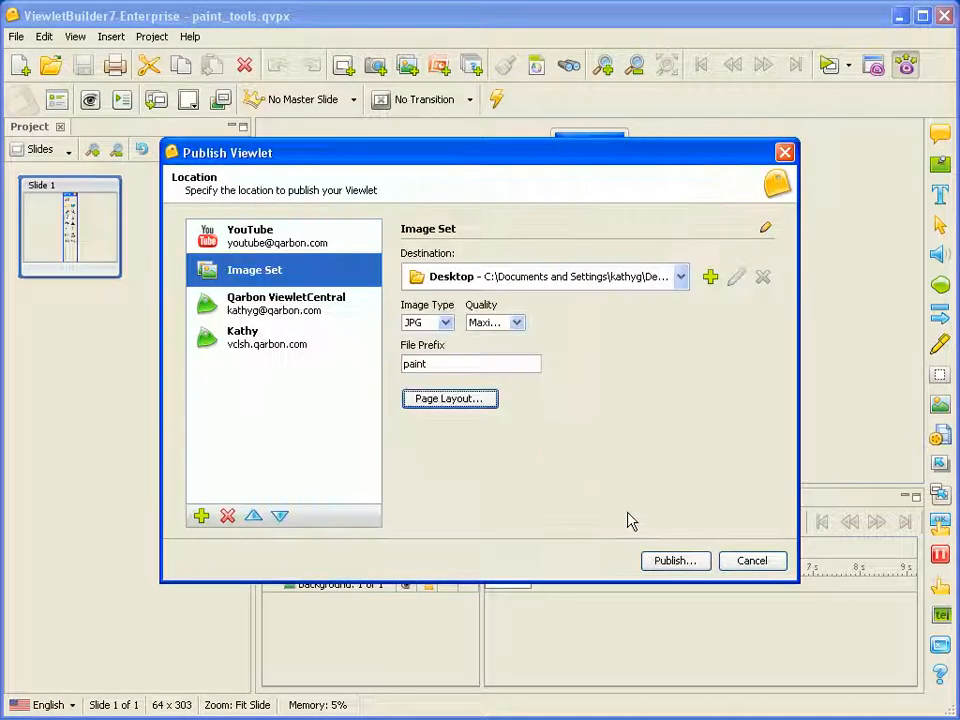
left_click(690, 560)
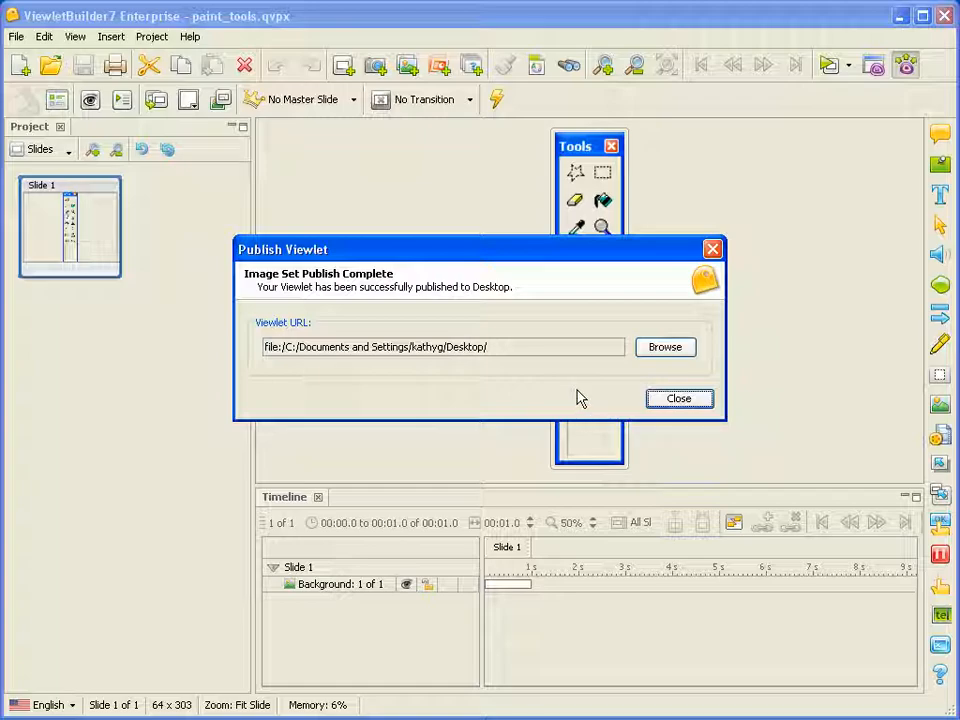
left_click(677, 404)
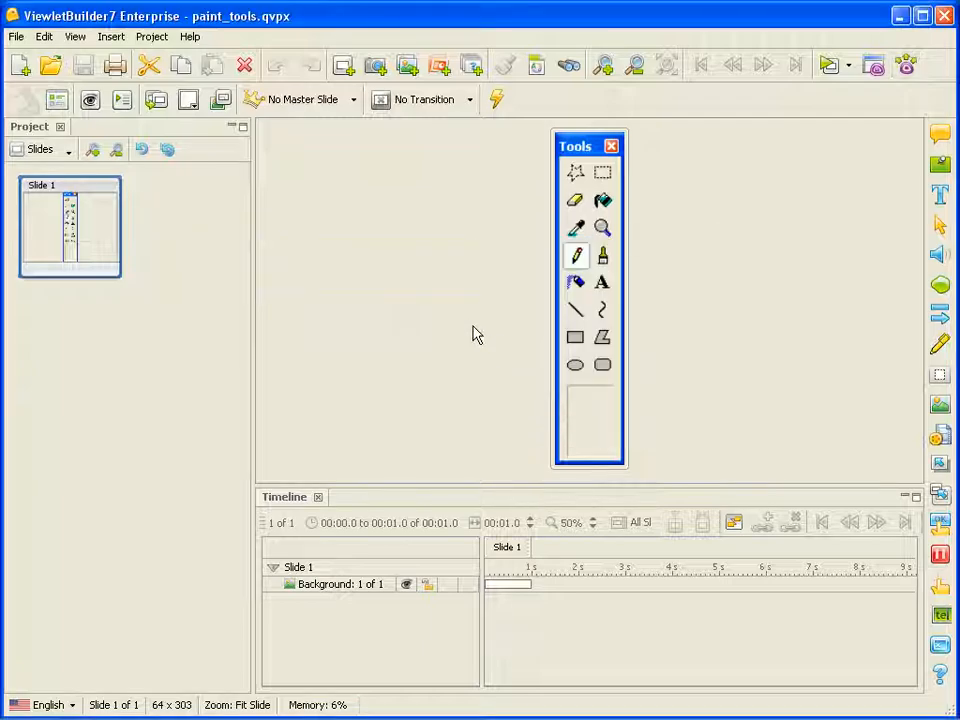
Create a new blank project with one slide sized 640 x 480.
left_click(20, 64)
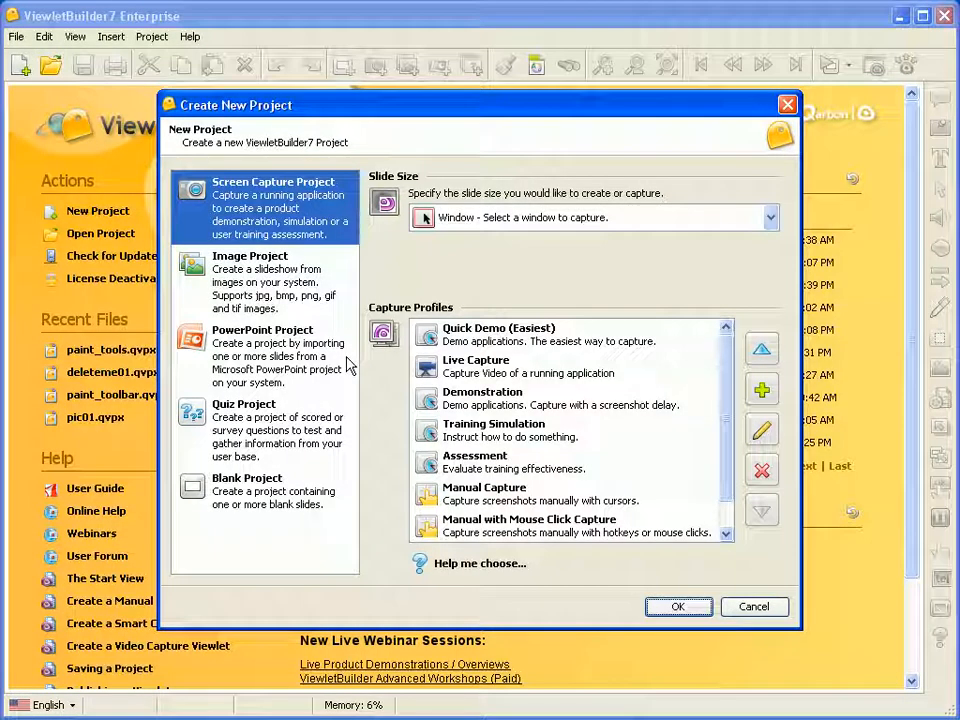
left_click(252, 503)
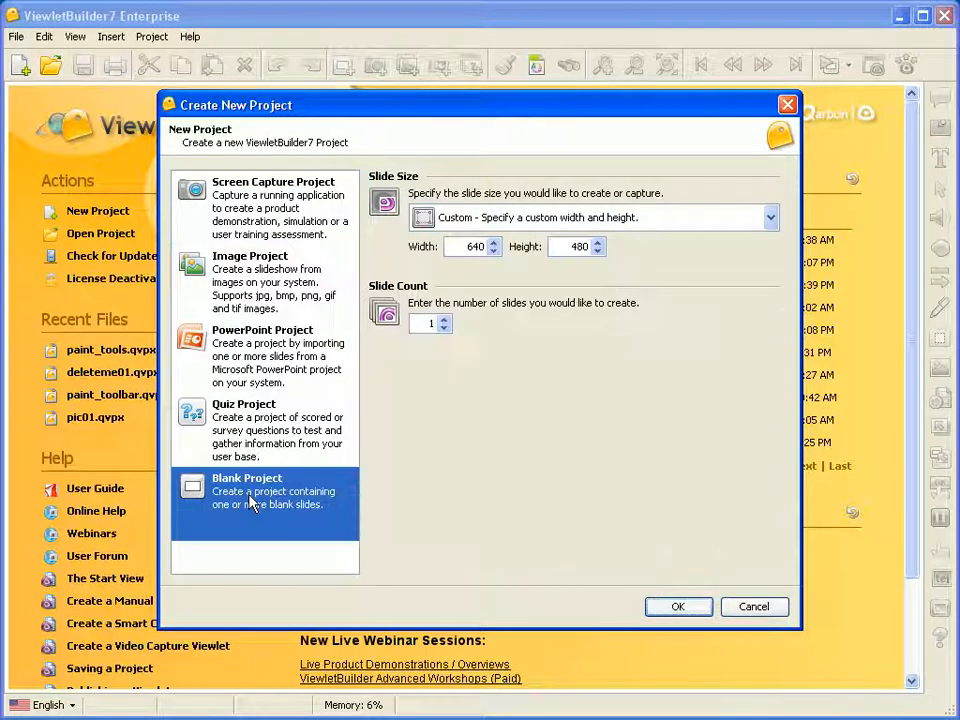
left_click(680, 607)
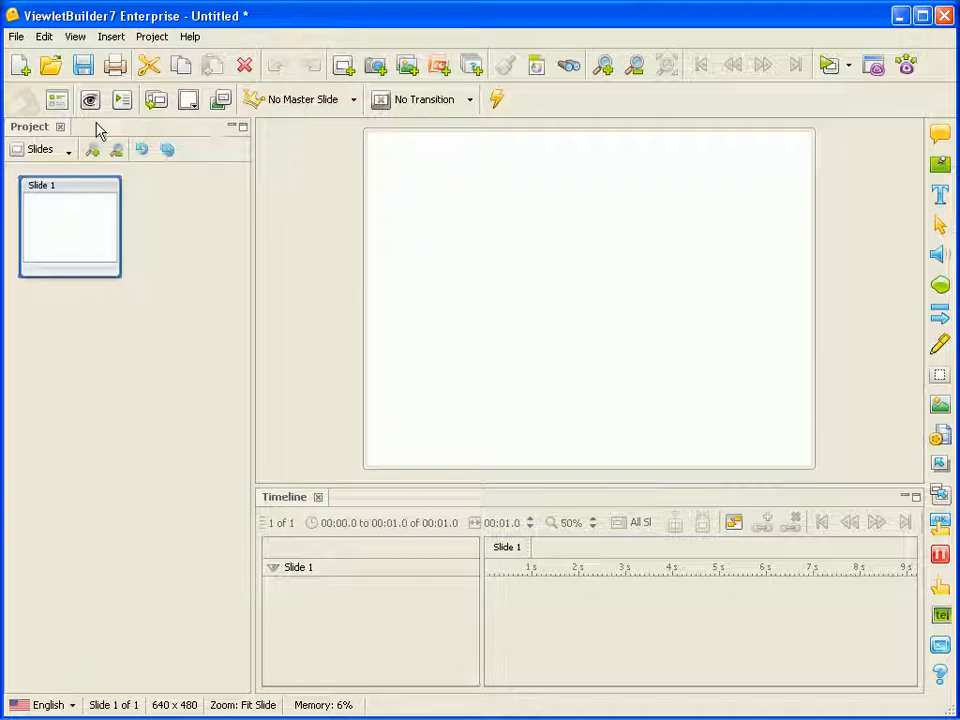
Close the Project pane and minimize the Timeline pane to enlarge the slide area.
left_click(61, 128)
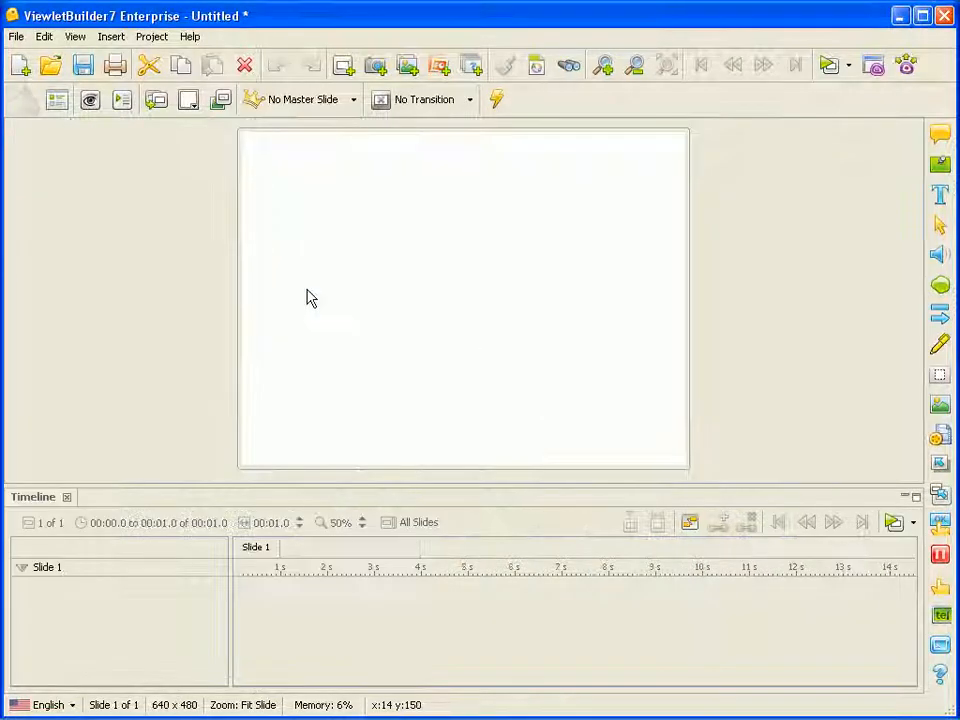
left_click(904, 497)
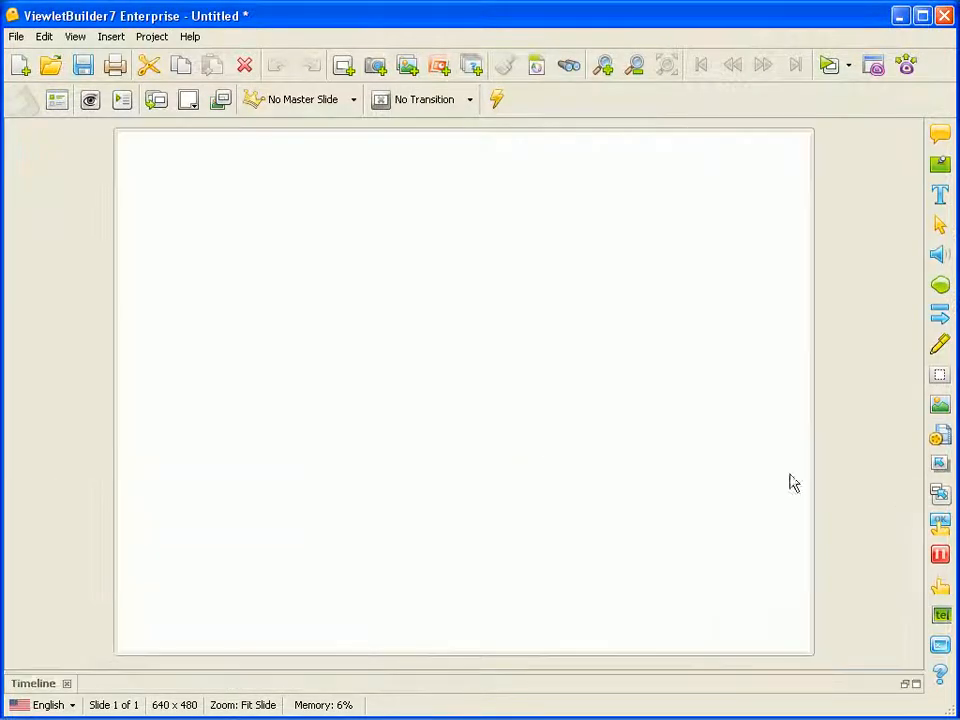
Insert the image paint001.jpg from the Desktop into the blank slide.
left_click(108, 36)
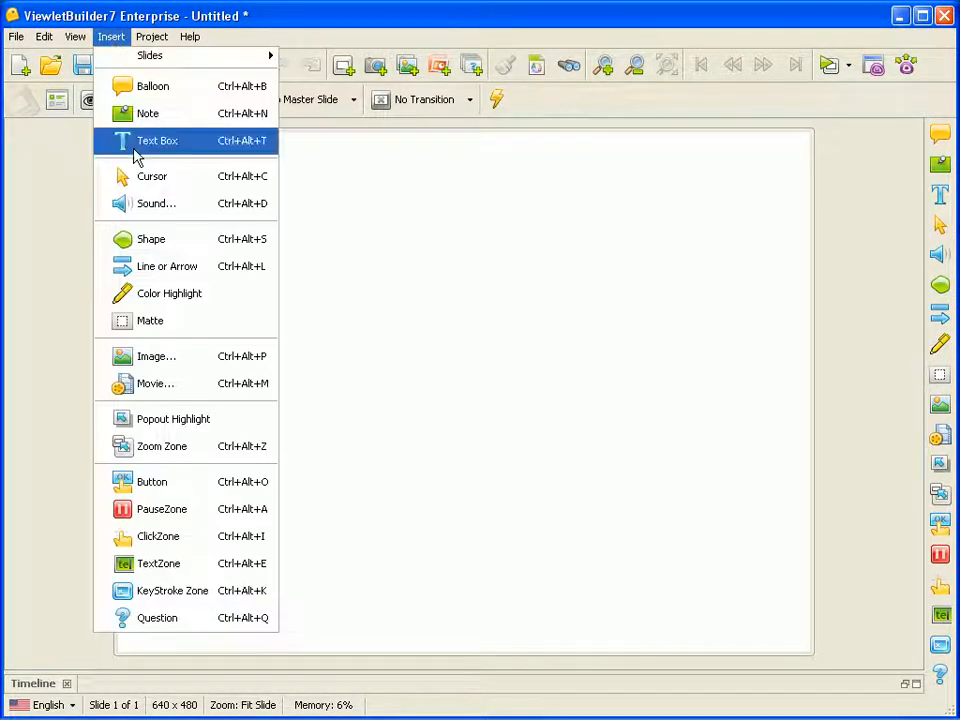
left_click(183, 357)
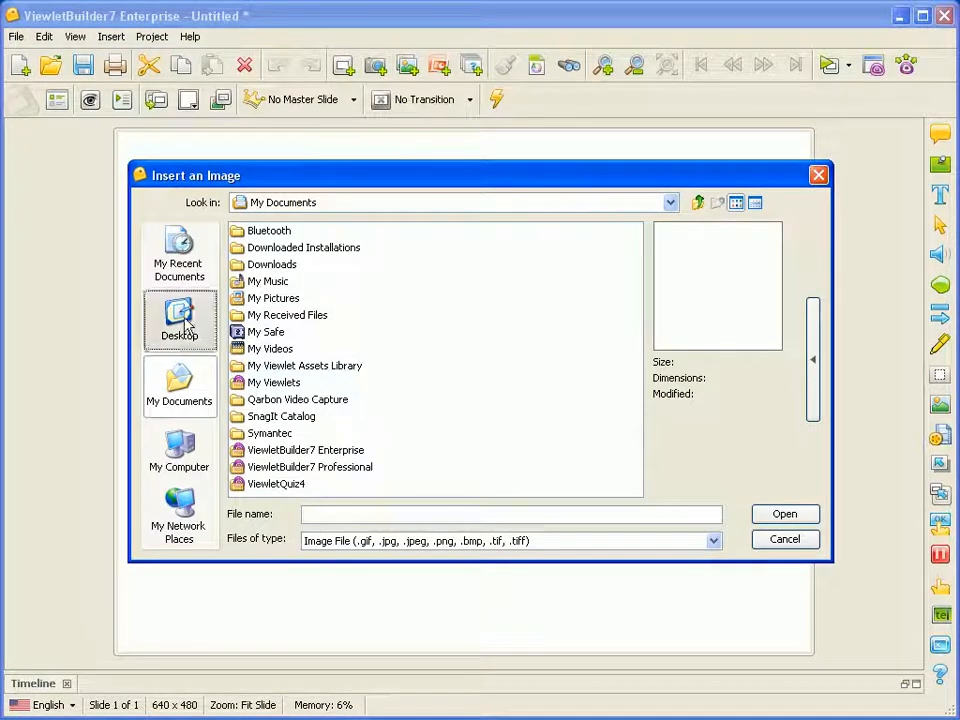
left_click(186, 330)
left_click(275, 390)
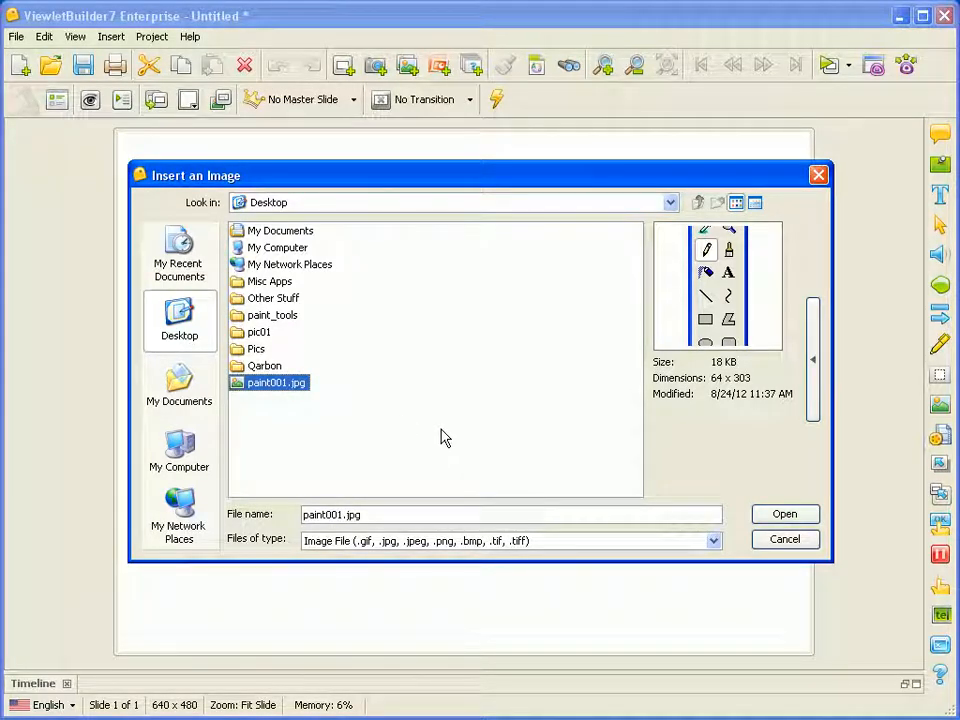
left_click(778, 515)
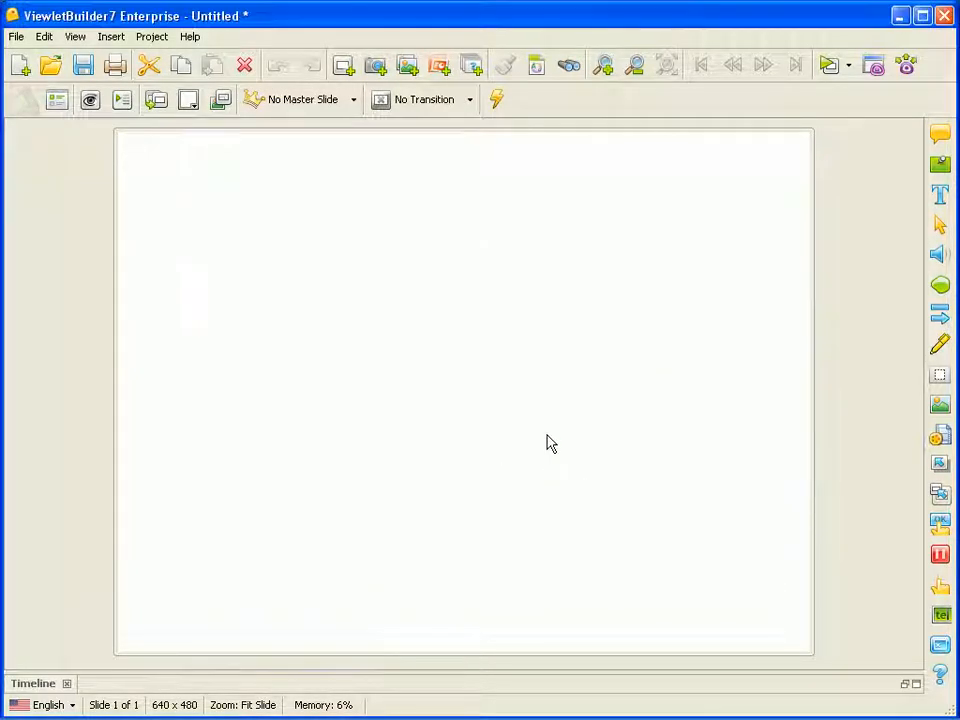
left_click(591, 397)
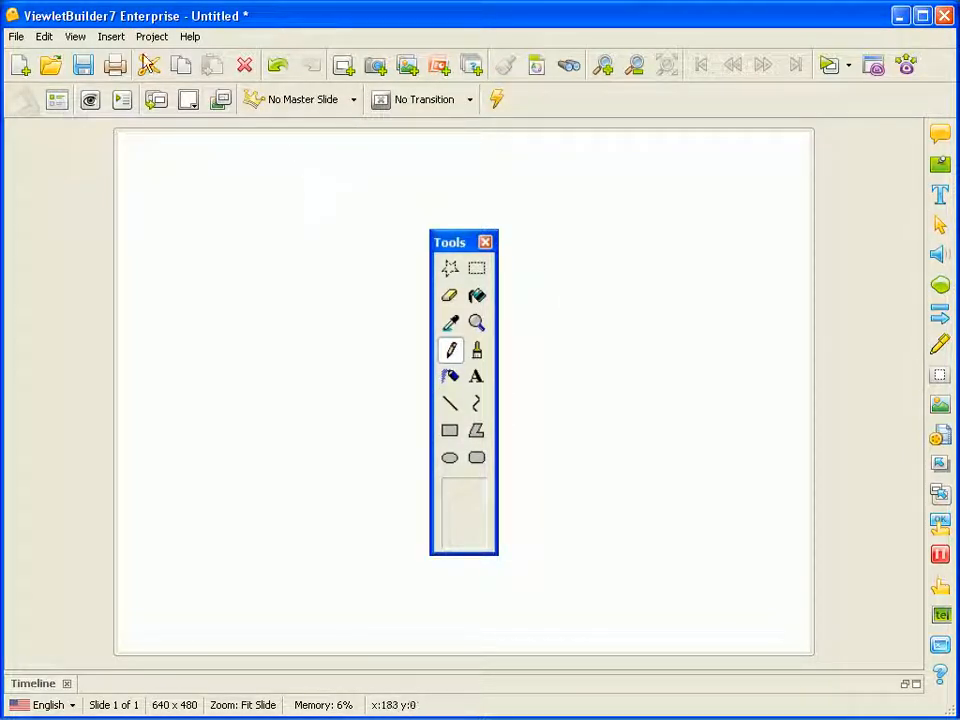
Set the slide's zoom level to 100%.
left_click(75, 36)
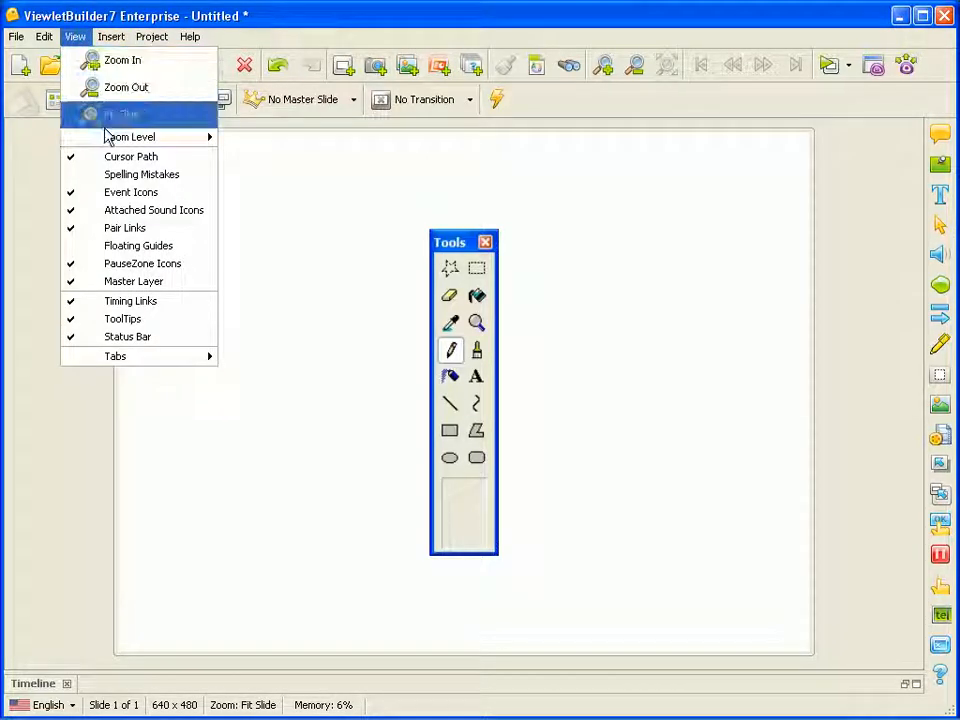
mouse_move(146, 140)
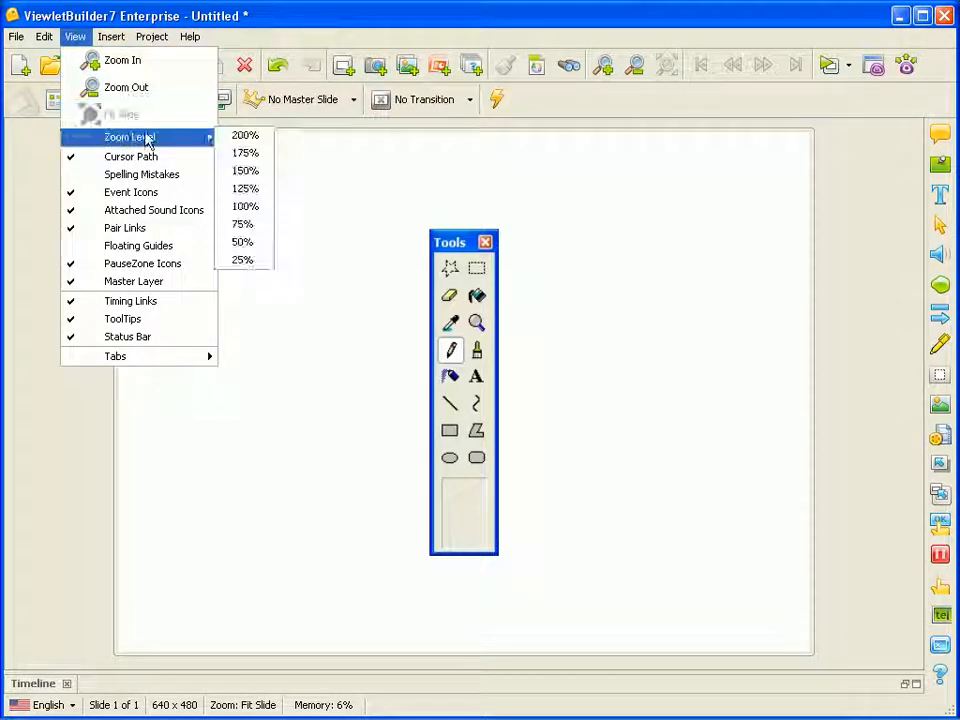
left_click(245, 207)
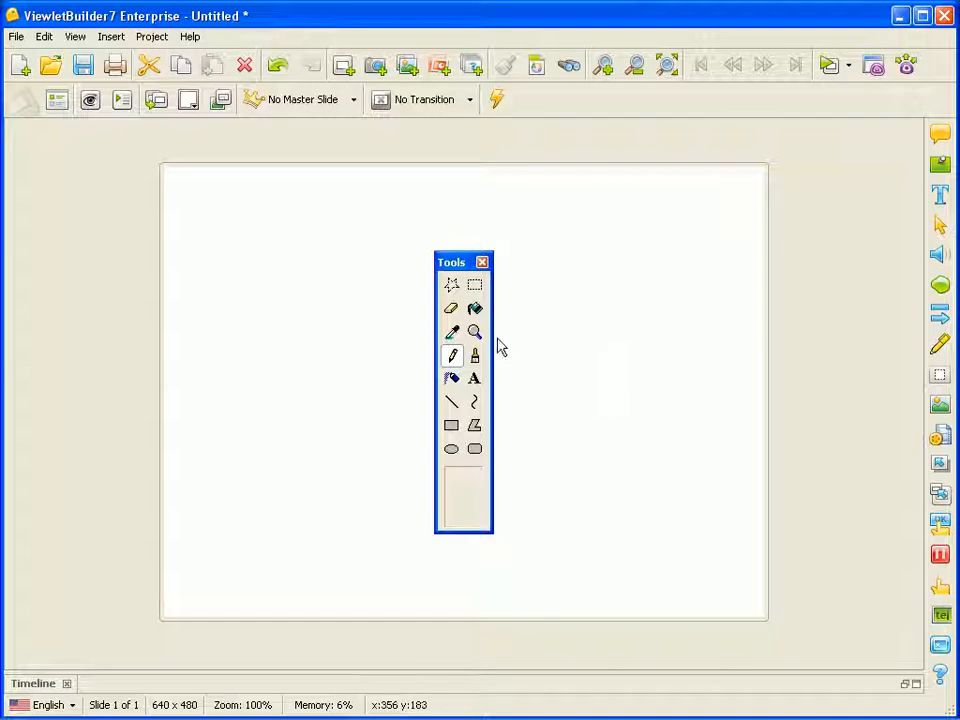
Move the Tools image from the slide's centre to its left part and deselect it.
left_click_drag(485, 340, 302, 308)
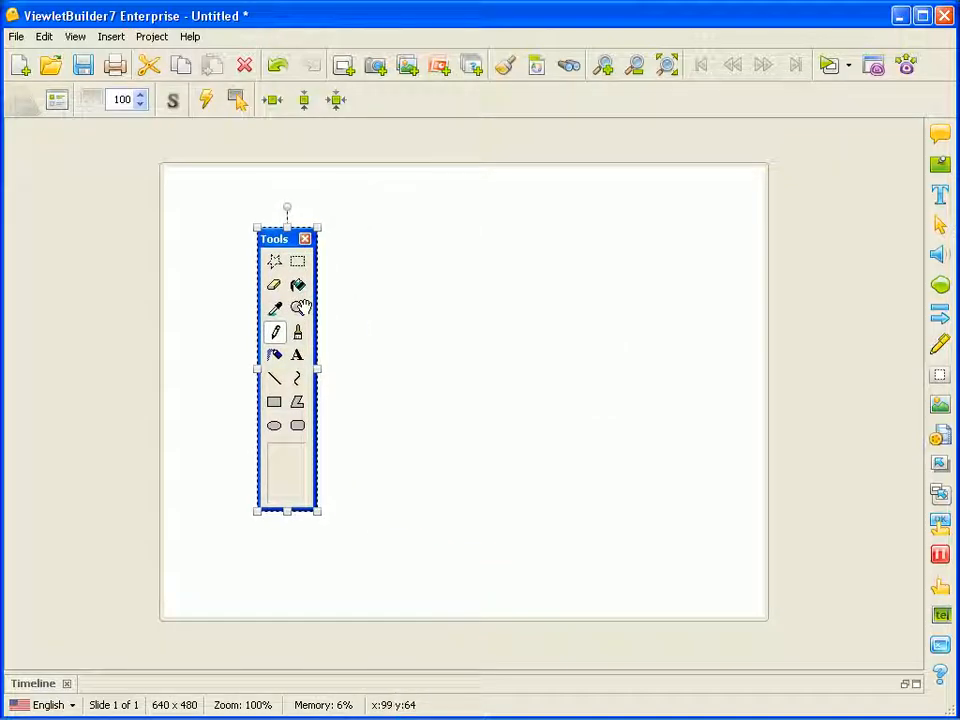
left_click(525, 249)
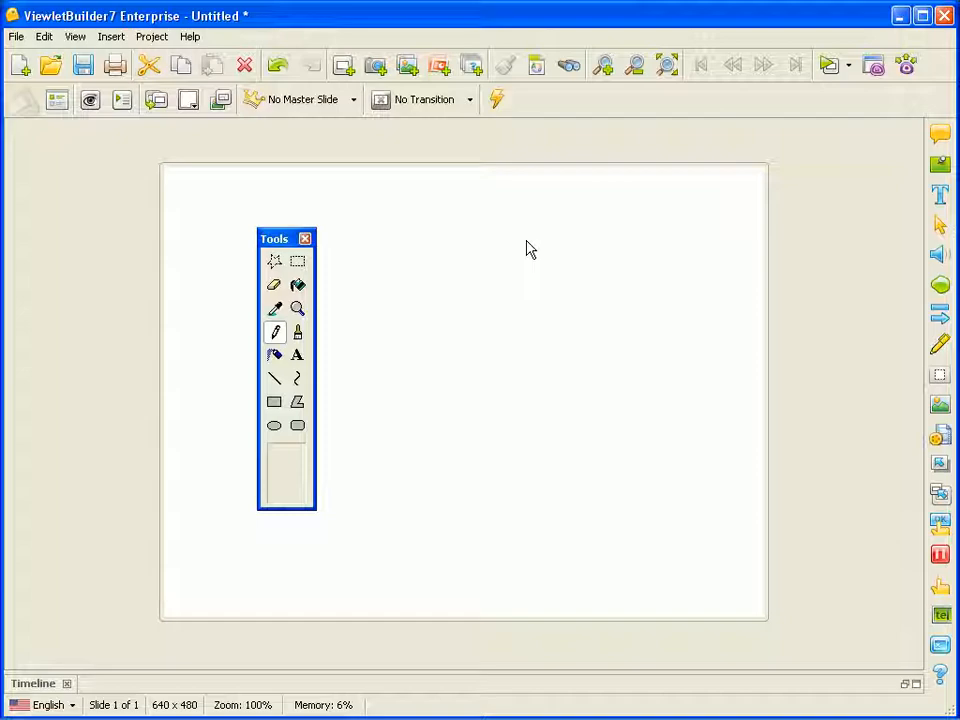
left_click_drag(298, 336, 256, 321)
left_click(424, 349)
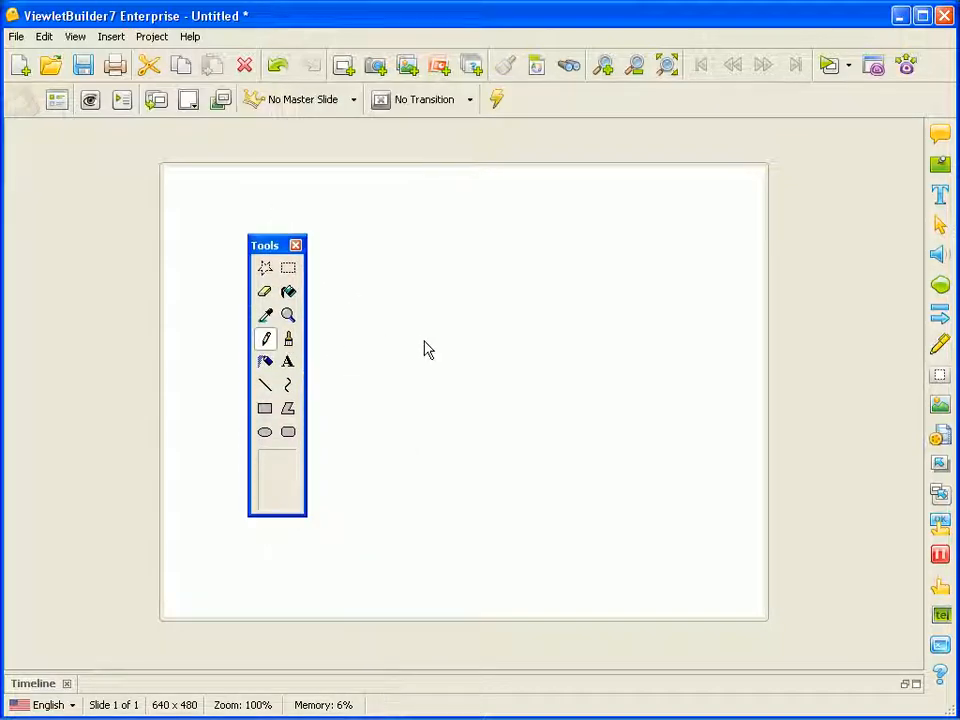